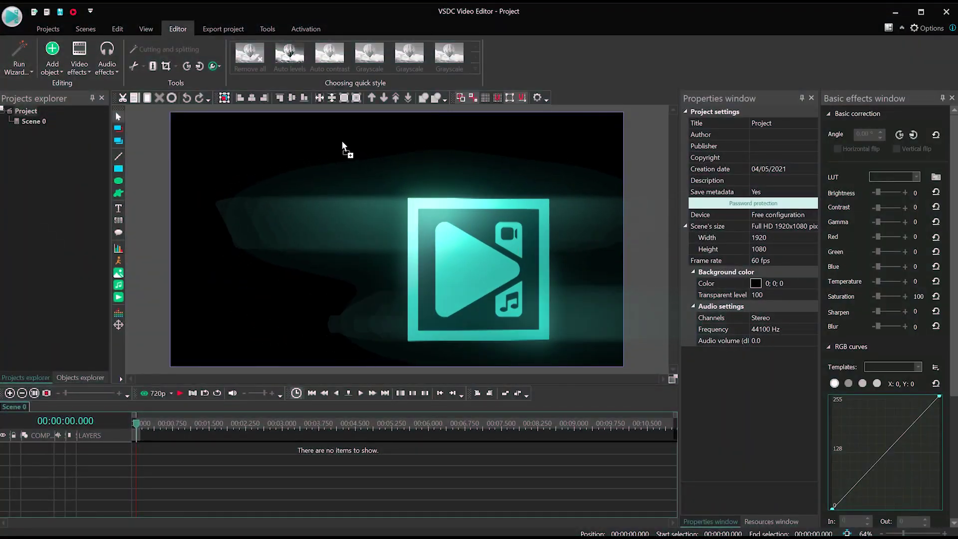
Drop car_1.mp4 into the scene and convert the clip into Sprite 1
{"action": "left_click_drag", "start_coordinate": [342, 140], "coordinate": [385, 244]}
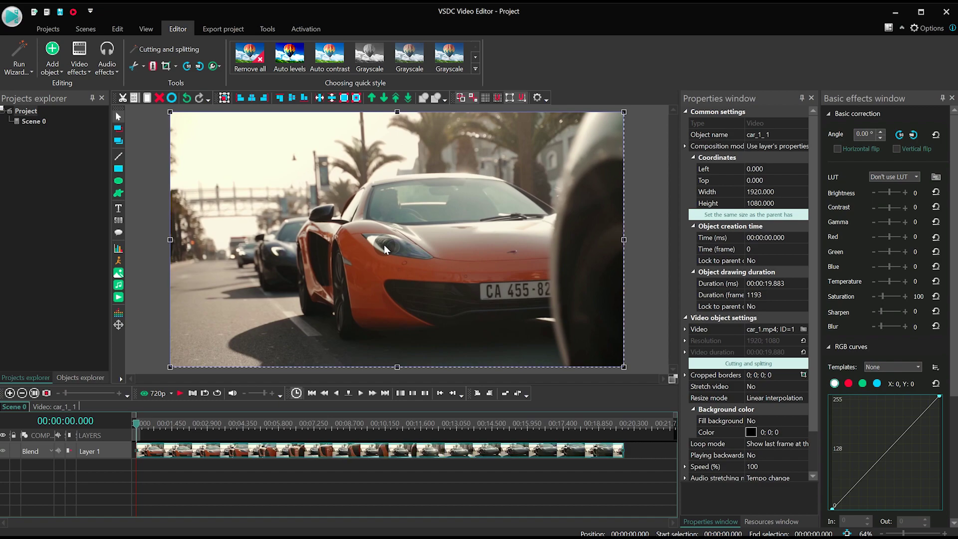
{"action": "right_click", "coordinate": [379, 254]}
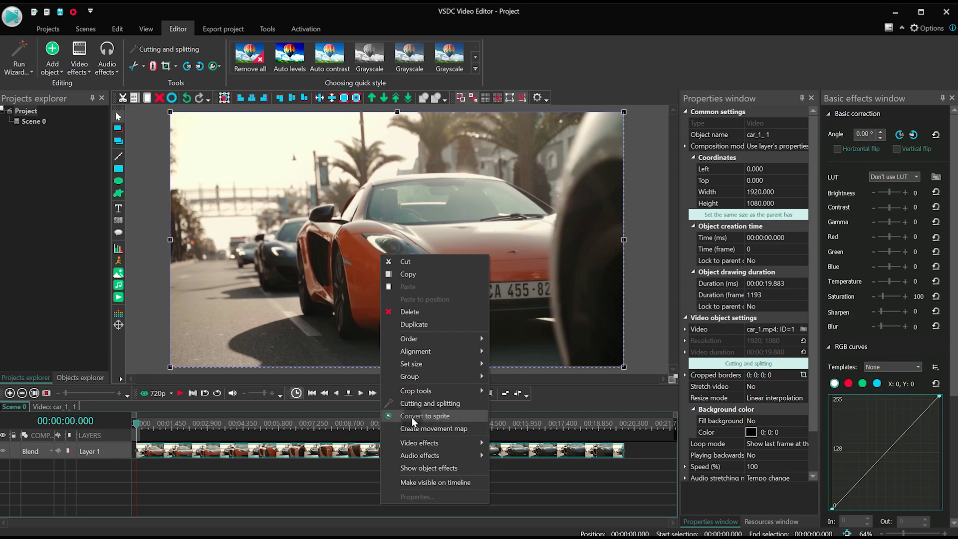
{"action": "left_click", "coordinate": [465, 416]}
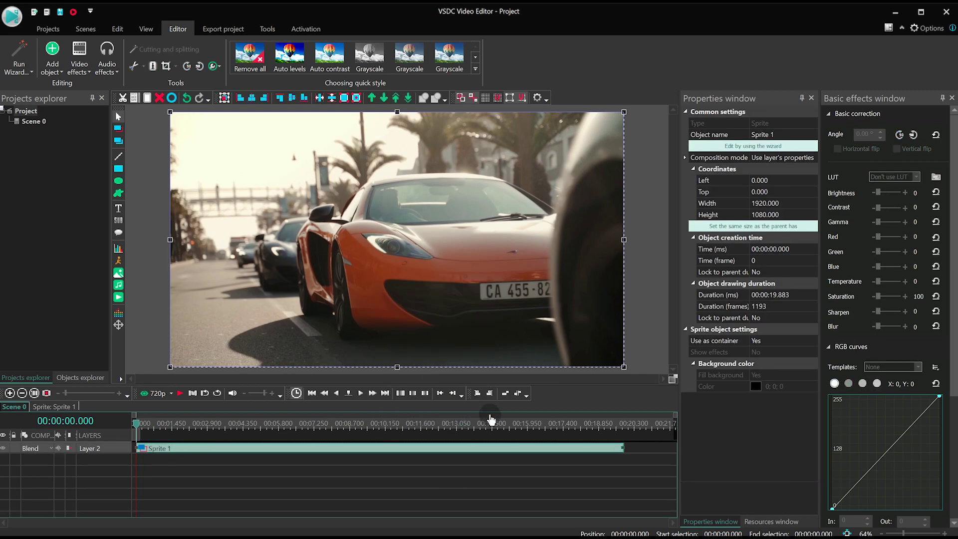
Set Sprite 1's Use as container to No and open its timeline showing the car clip
{"action": "left_click", "coordinate": [784, 341]}
{"action": "left_click", "coordinate": [783, 345]}
{"action": "left_click", "coordinate": [781, 351]}
{"action": "left_click", "coordinate": [775, 376]}
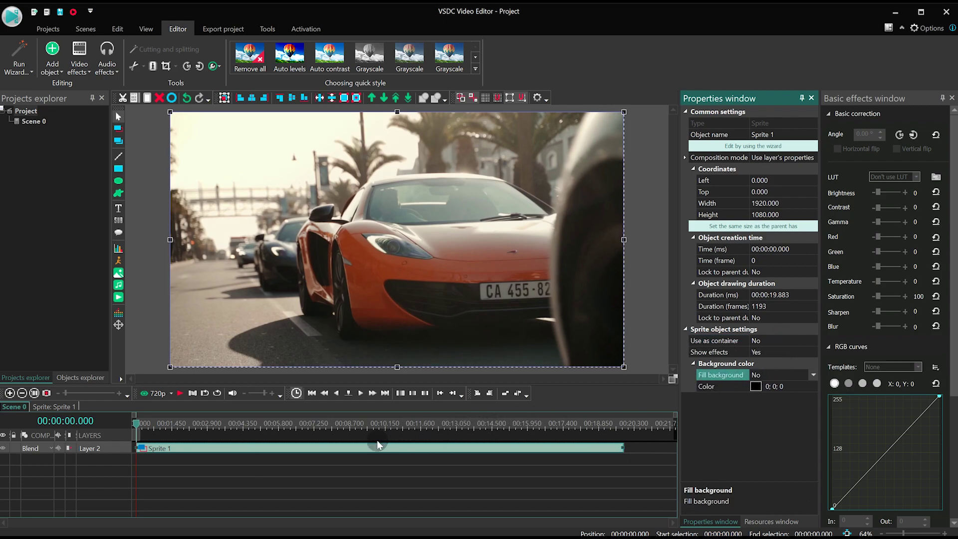
{"action": "double_click", "coordinate": [359, 449]}
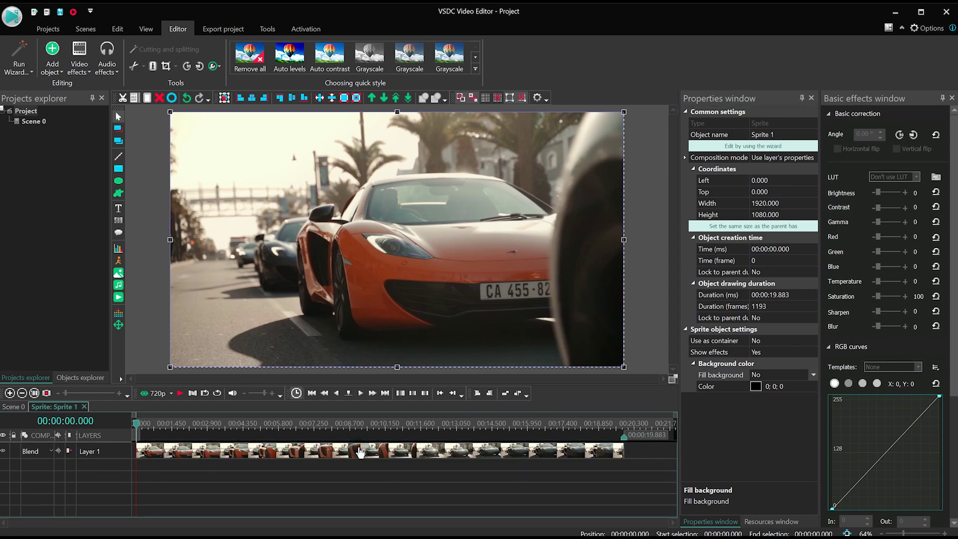
Raise the car_1_1 clip's Temperature to 162 for a warm orange tint
{"action": "left_click", "coordinate": [350, 452]}
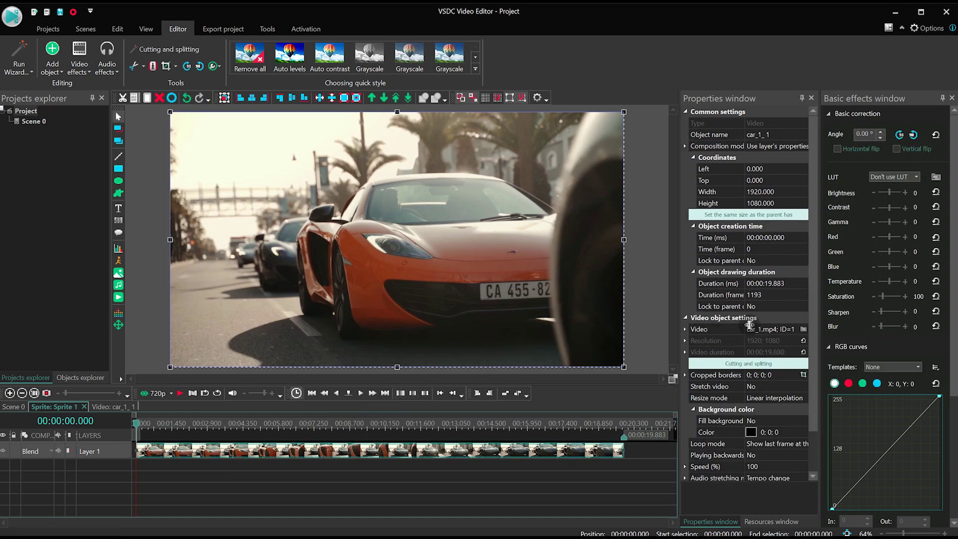
{"action": "left_click_drag", "start_coordinate": [890, 283], "coordinate": [896, 283]}
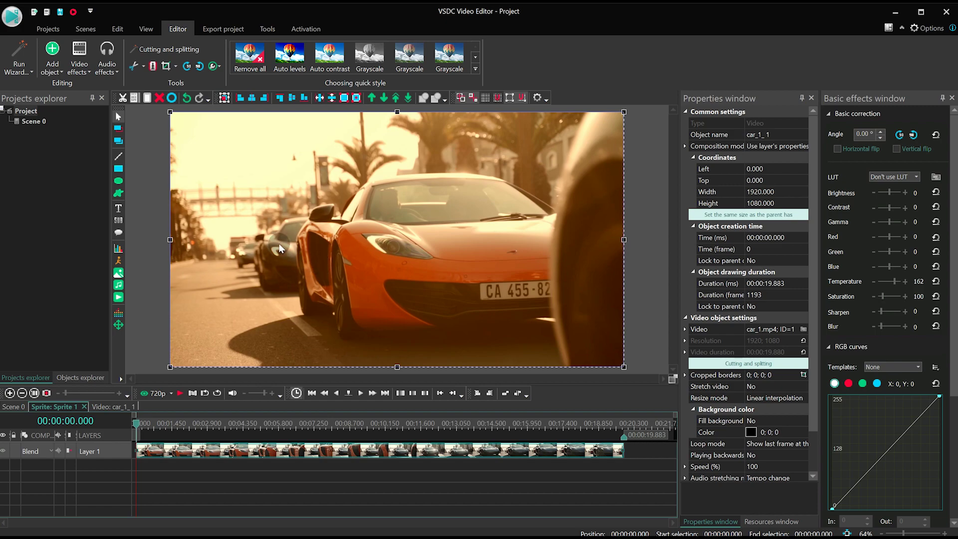
Draw a rectangle inside the sprite and size it to the full 1920×1080 frame
{"action": "left_click", "coordinate": [119, 171]}
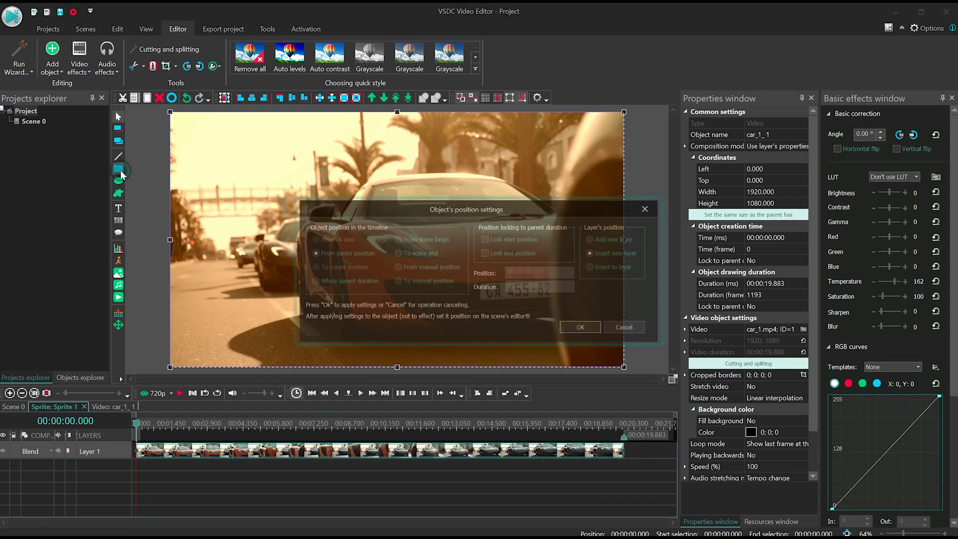
{"action": "left_click", "coordinate": [582, 328]}
{"action": "left_click", "coordinate": [291, 180]}
{"action": "left_click_drag", "start_coordinate": [348, 220], "coordinate": [426, 260]}
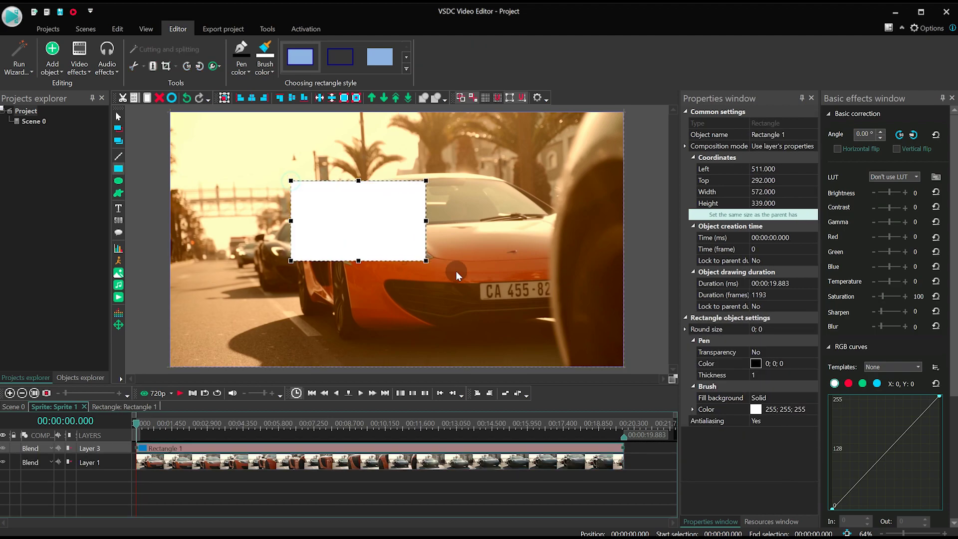
{"action": "left_click", "coordinate": [751, 216]}
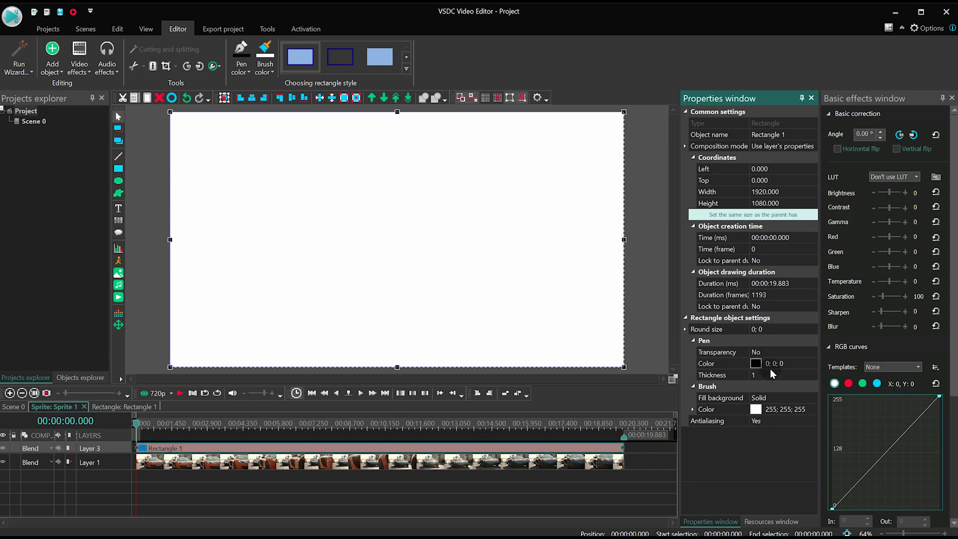
Set the rectangle's Brush Color to black
{"action": "left_click", "coordinate": [815, 409]}
{"action": "left_click", "coordinate": [813, 409]}
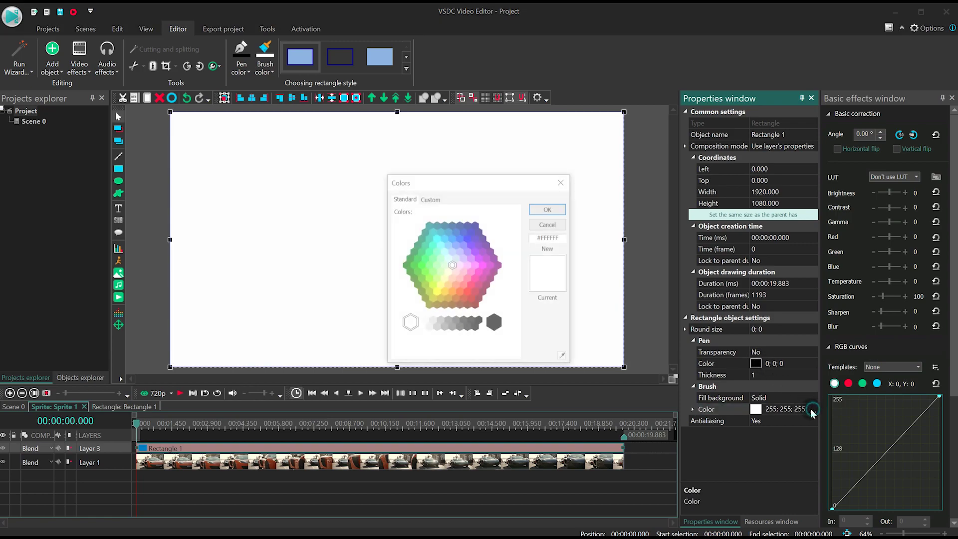
{"action": "left_click", "coordinate": [495, 324]}
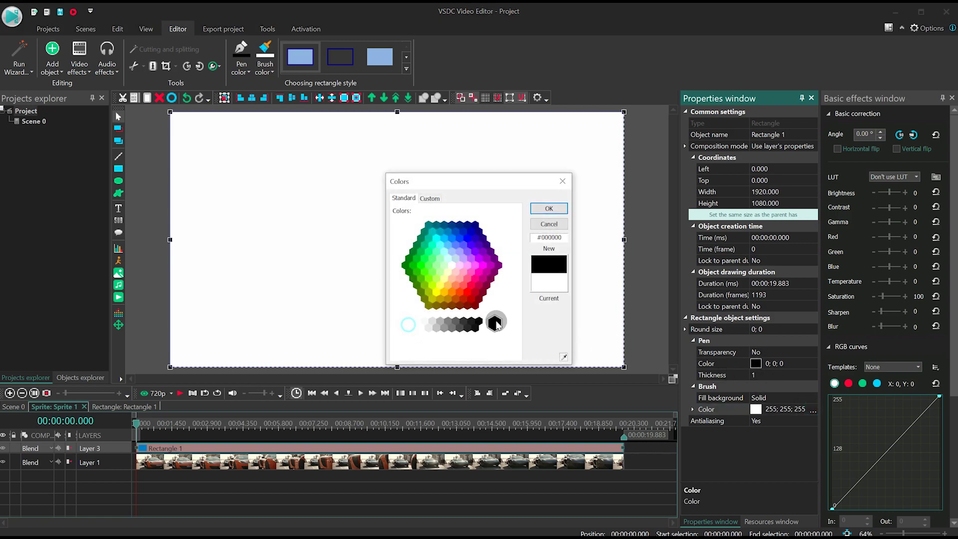
{"action": "left_click", "coordinate": [549, 208]}
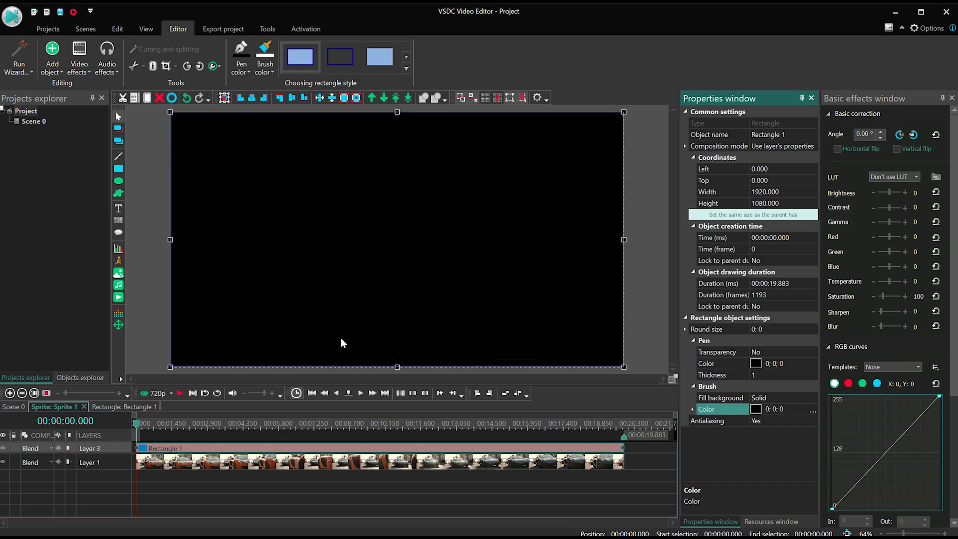
Open Rectangle 1's timeline and start a Free shape object inside it
{"action": "double_click", "coordinate": [244, 450]}
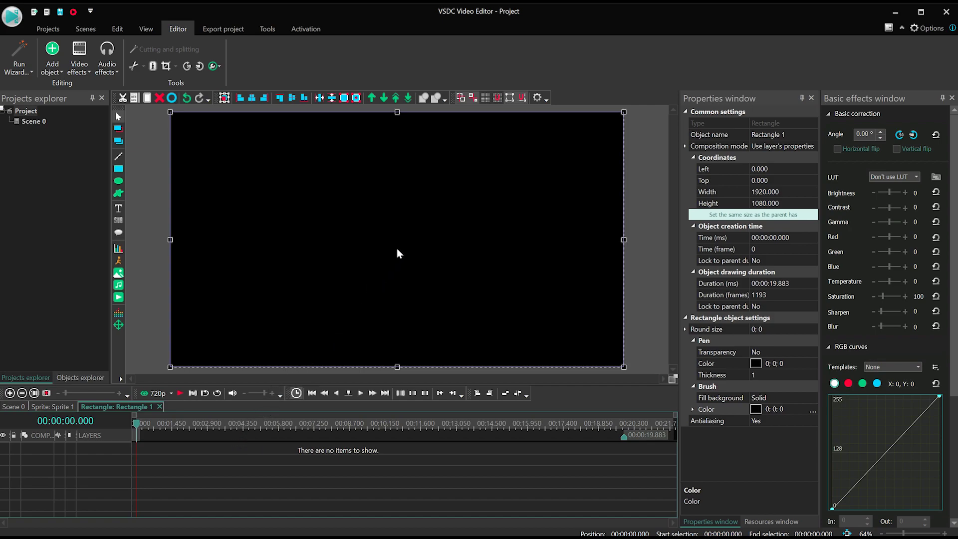
{"action": "left_click", "coordinate": [119, 194]}
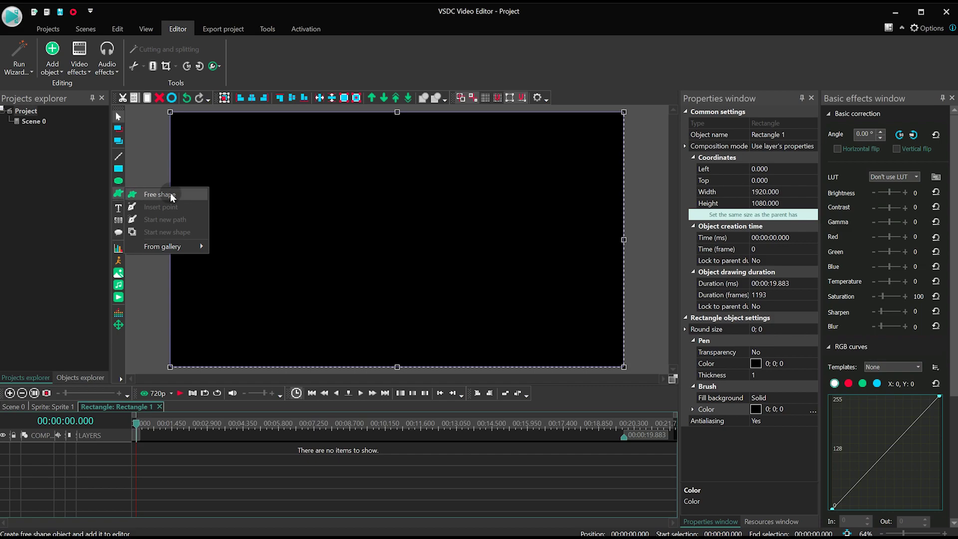
{"action": "left_click", "coordinate": [186, 197]}
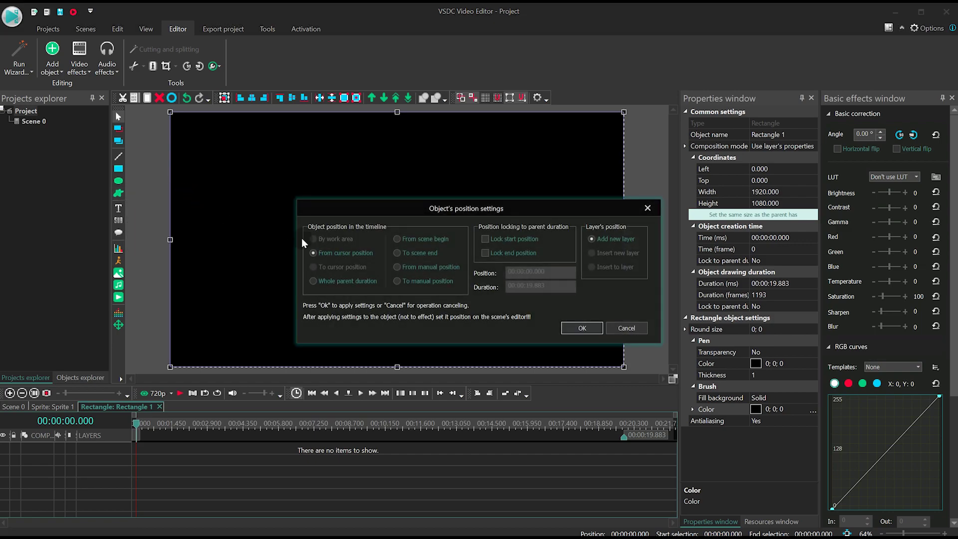
{"action": "left_click", "coordinate": [574, 328]}
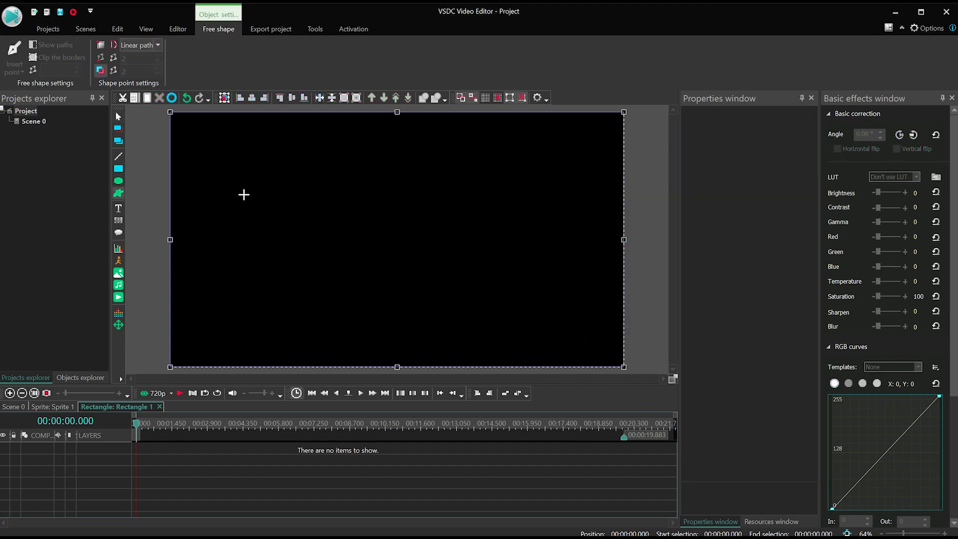
Draw a tilted four-cornered panel as FreeShape 1
{"action": "left_click", "coordinate": [237, 176]}
{"action": "left_click", "coordinate": [301, 176]}
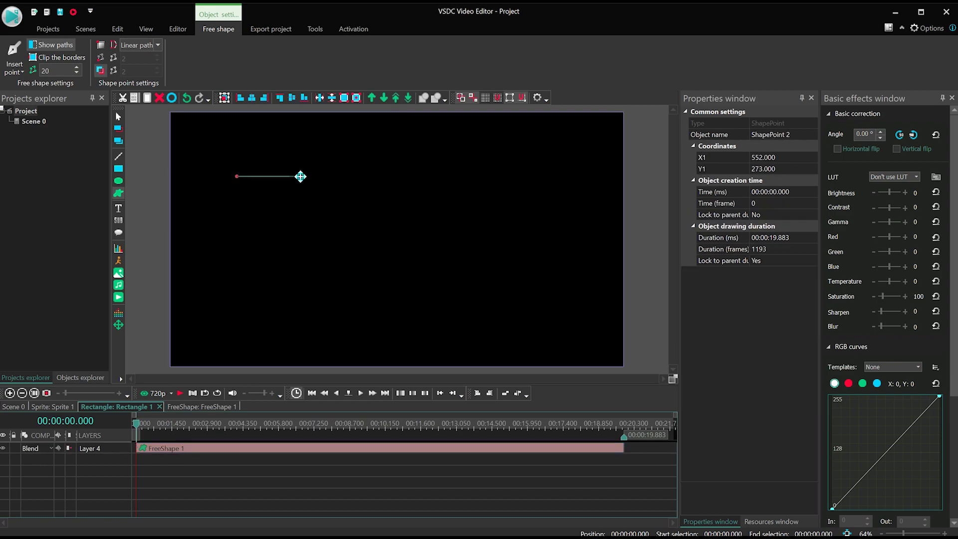
{"action": "left_click", "coordinate": [295, 281]}
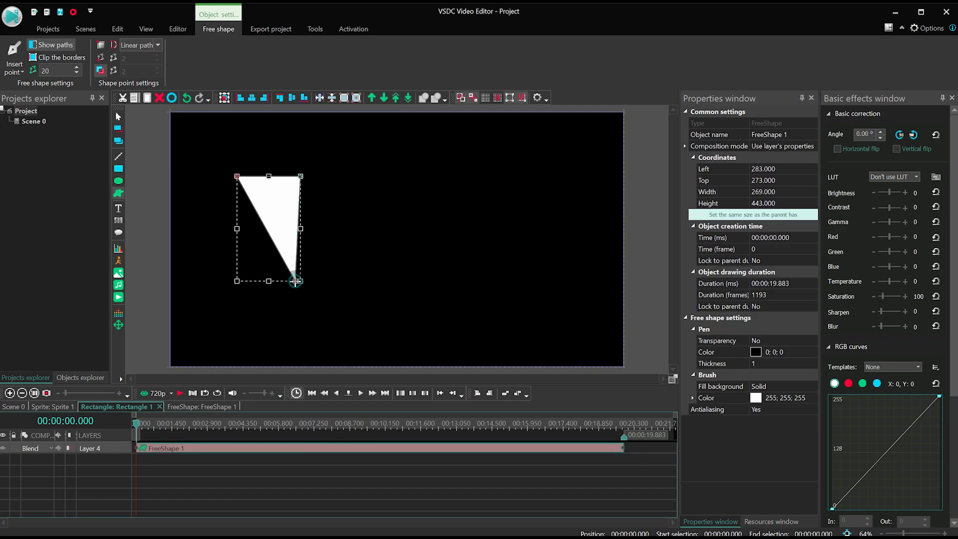
{"action": "left_click", "coordinate": [244, 274]}
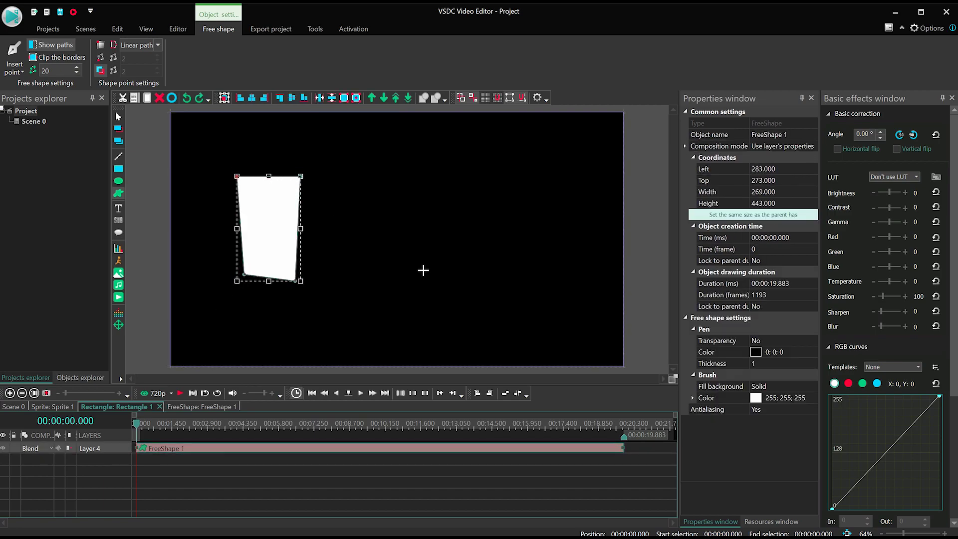
Change FreeShape 1's brush fill from white to black (0; 0; 0)
{"action": "left_click", "coordinate": [810, 390]}
{"action": "left_click", "coordinate": [817, 397]}
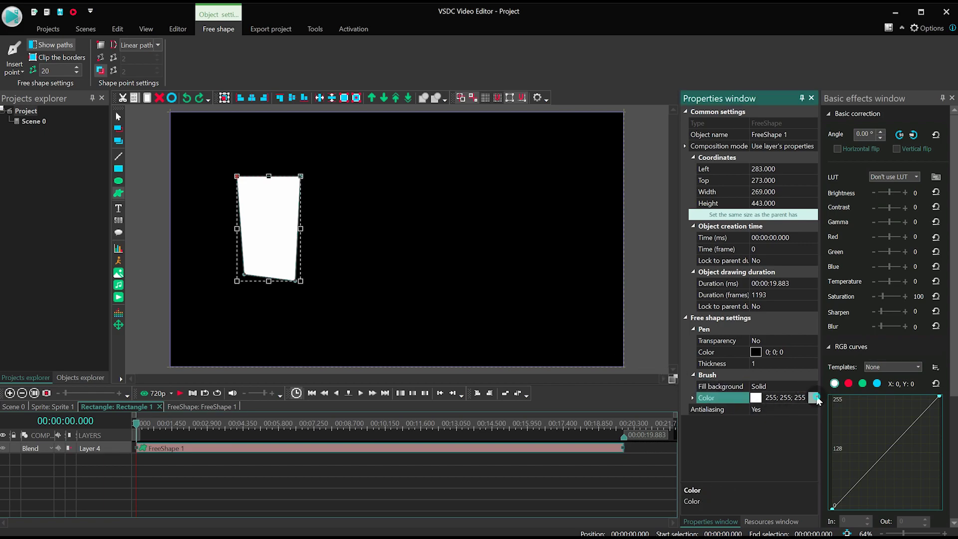
{"action": "left_click", "coordinate": [813, 398]}
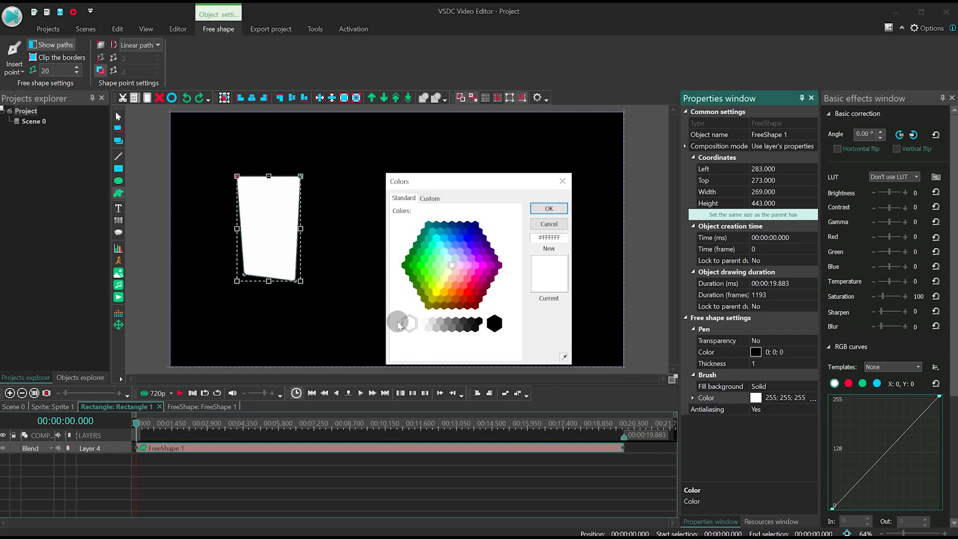
{"action": "left_click", "coordinate": [495, 323]}
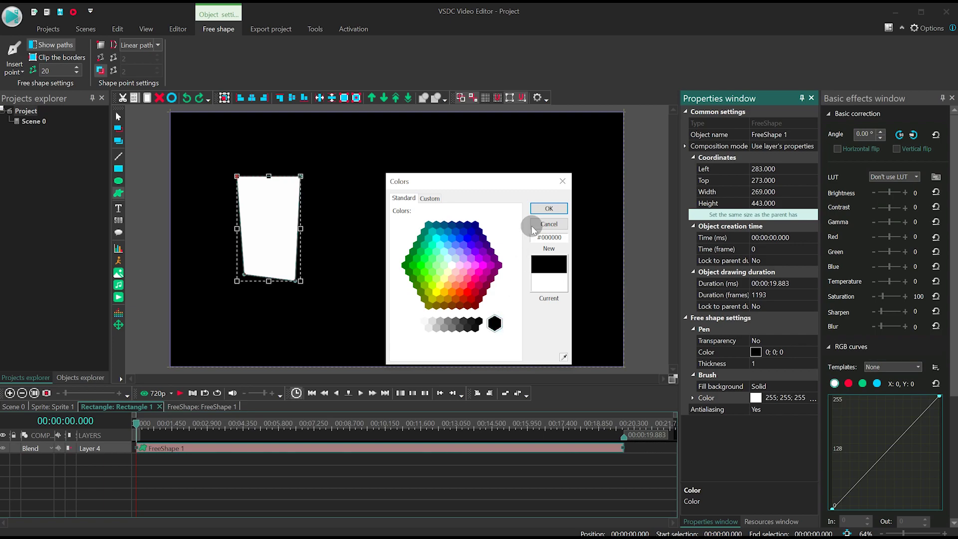
{"action": "left_click", "coordinate": [544, 209]}
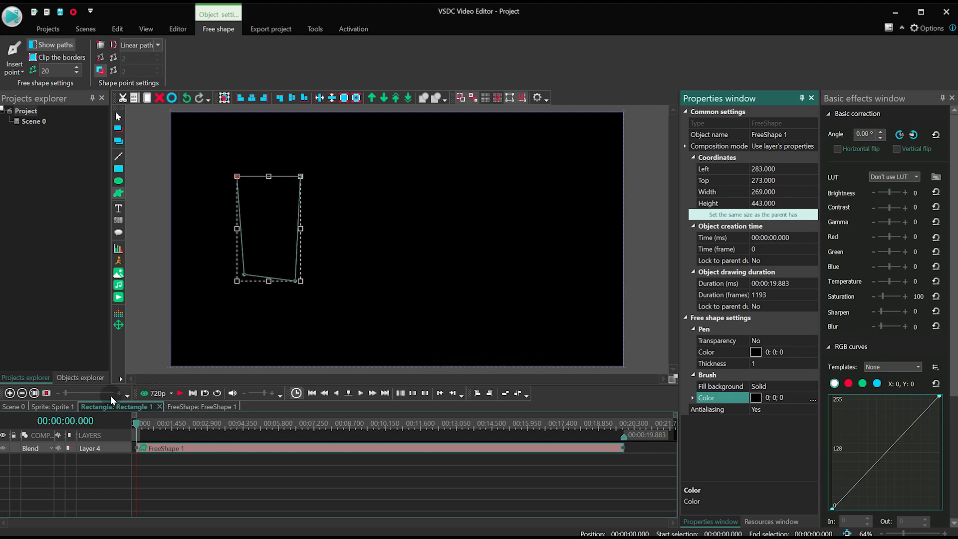
{"action": "left_click", "coordinate": [37, 447]}
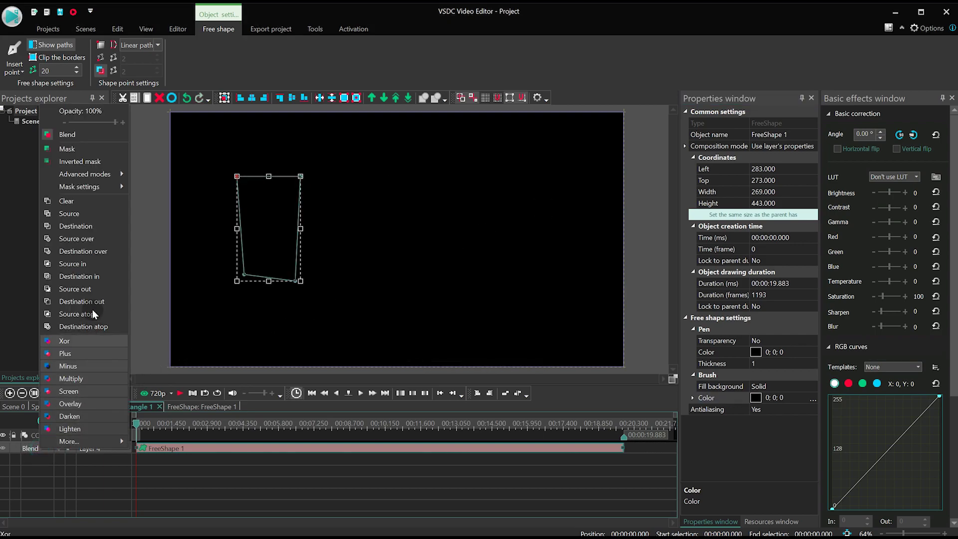
Make the panel a mask revealing the video and draw a second tilted panel
{"action": "left_click", "coordinate": [91, 149]}
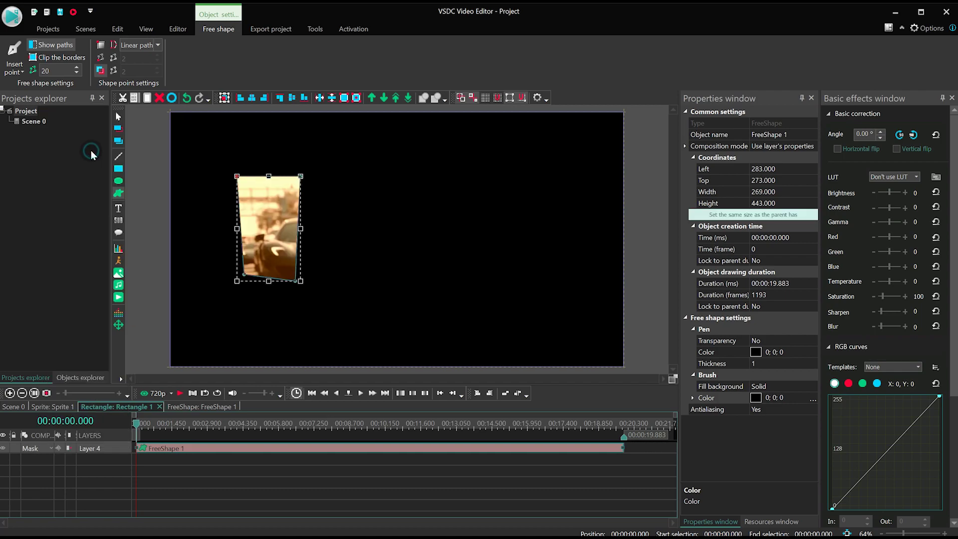
{"action": "left_click", "coordinate": [118, 193]}
{"action": "left_click", "coordinate": [637, 327]}
{"action": "left_click", "coordinate": [314, 157]}
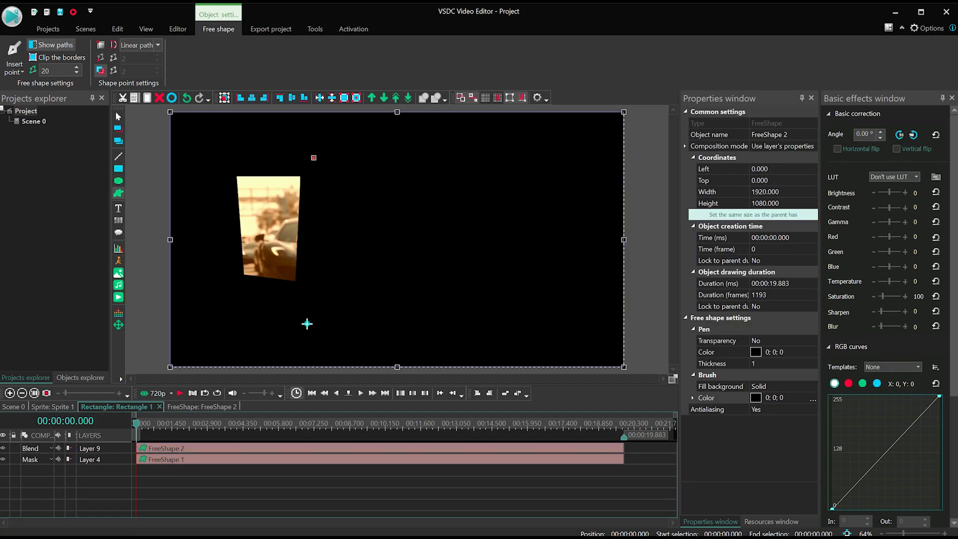
{"action": "left_click", "coordinate": [382, 145]}
{"action": "left_click", "coordinate": [385, 323]}
{"action": "left_click", "coordinate": [307, 323]}
Draw the third four-corner mask panel beside the second
{"action": "left_click", "coordinate": [251, 186]}
{"action": "left_click", "coordinate": [581, 327]}
{"action": "left_click", "coordinate": [394, 165]}
{"action": "left_click", "coordinate": [457, 166]}
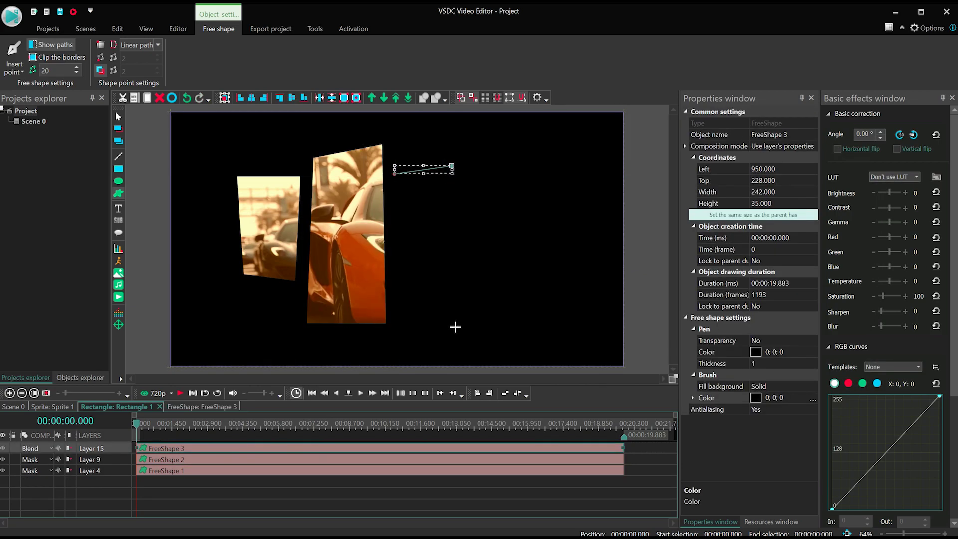
{"action": "left_click", "coordinate": [457, 336]}
{"action": "left_click", "coordinate": [394, 336]}
{"action": "left_click", "coordinate": [353, 239]}
Draw the rightmost panel with a slanted lower edge, preview, and return to Sprite 1
{"action": "left_click", "coordinate": [582, 327]}
{"action": "left_click", "coordinate": [461, 174]}
{"action": "left_click", "coordinate": [555, 181]}
{"action": "left_click", "coordinate": [556, 254]}
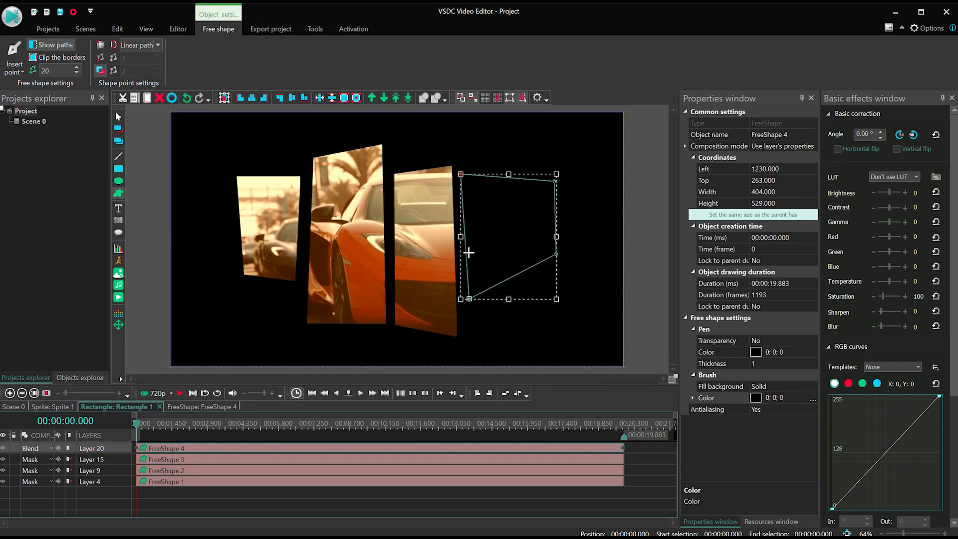
{"action": "left_click", "coordinate": [469, 299]}
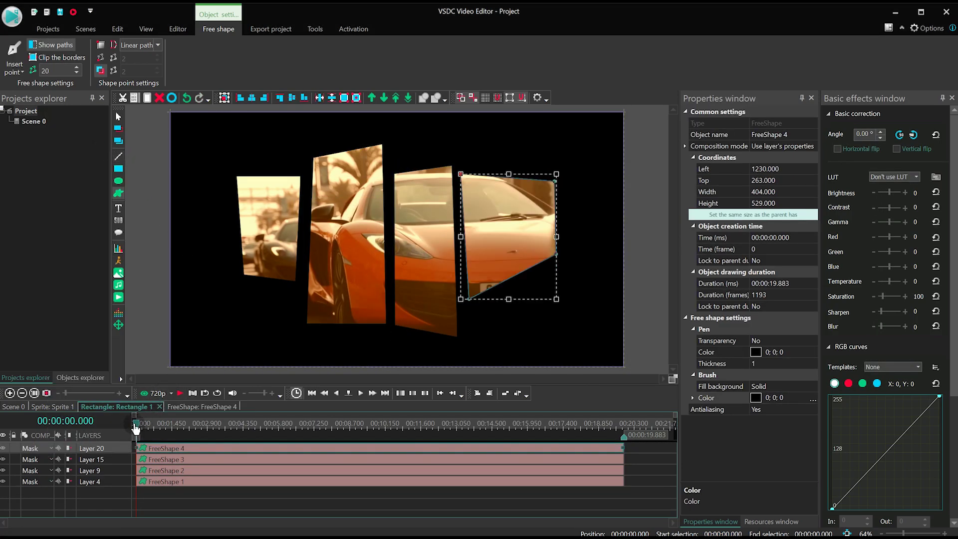
{"action": "key", "text": "space"}
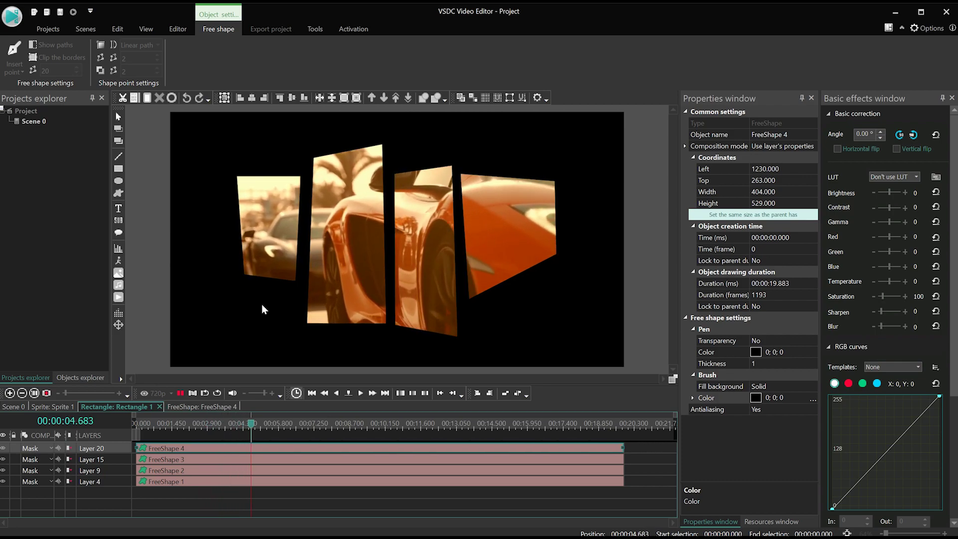
{"action": "key", "text": "space"}
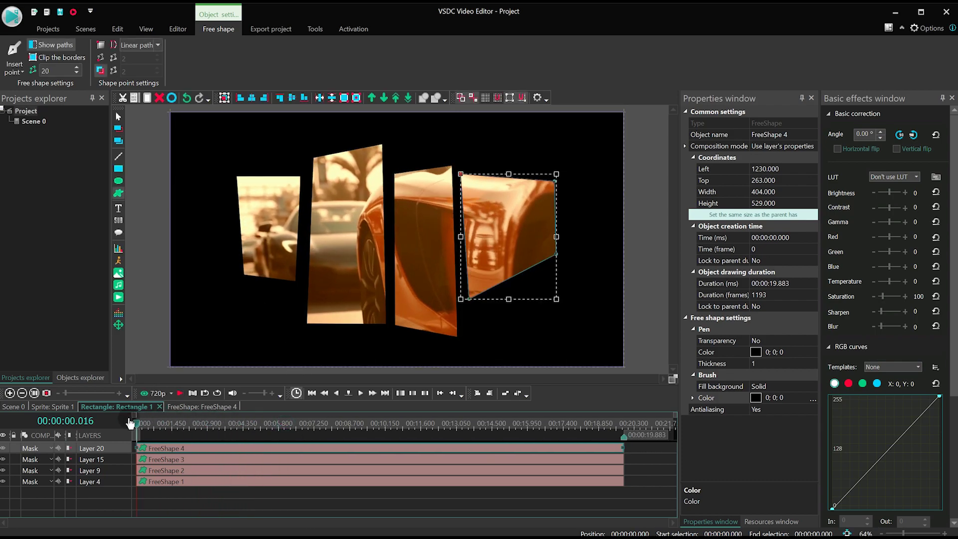
{"action": "left_click", "coordinate": [64, 407]}
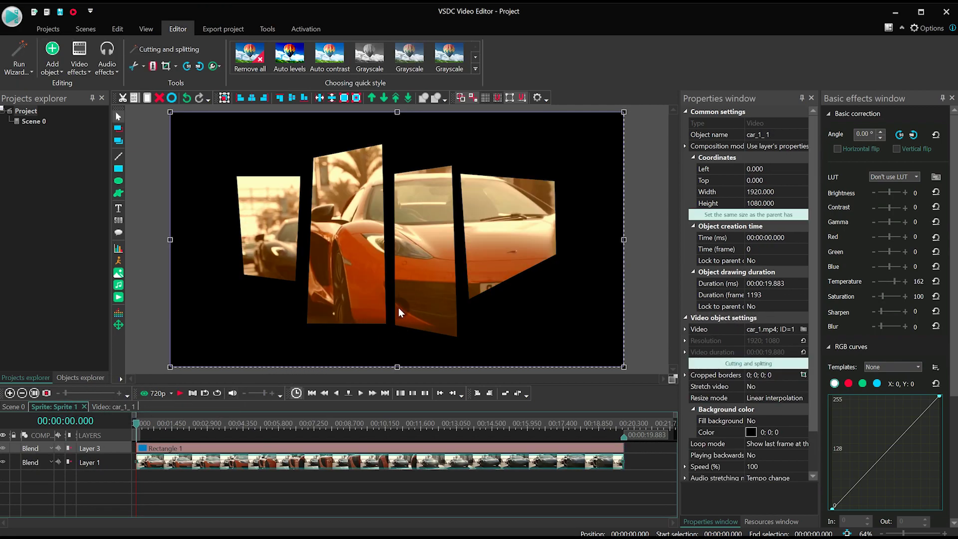
Open Rectangle 1's mask layers and identify each FreeShape panel, selecting FreeShape 4
{"action": "double_click", "coordinate": [234, 449]}
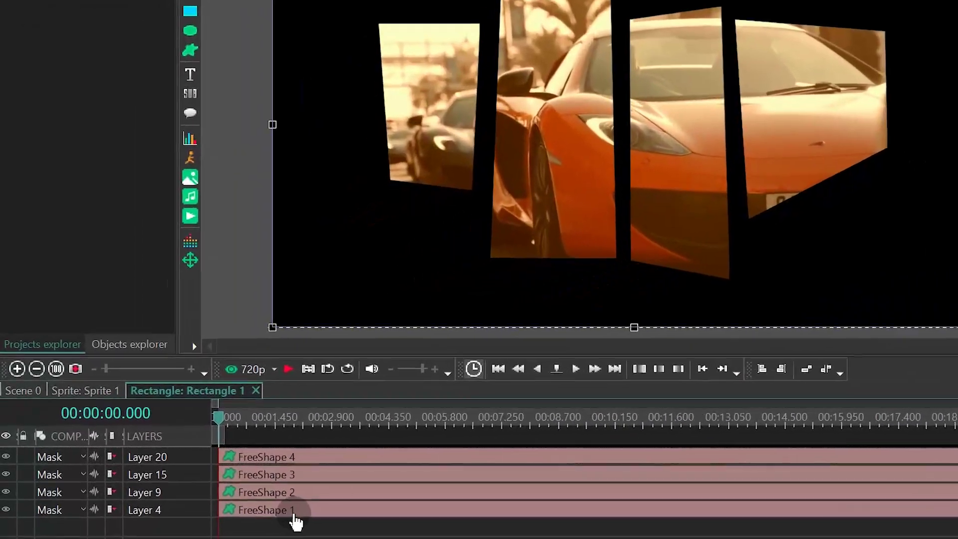
{"action": "left_click", "coordinate": [291, 510]}
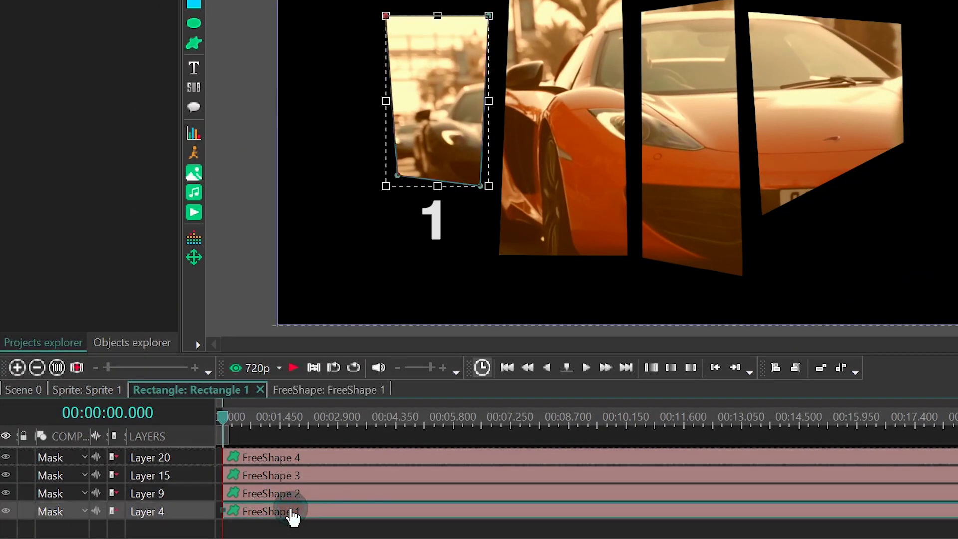
{"action": "left_click", "coordinate": [293, 492]}
{"action": "left_click", "coordinate": [294, 477]}
{"action": "left_click", "coordinate": [296, 457]}
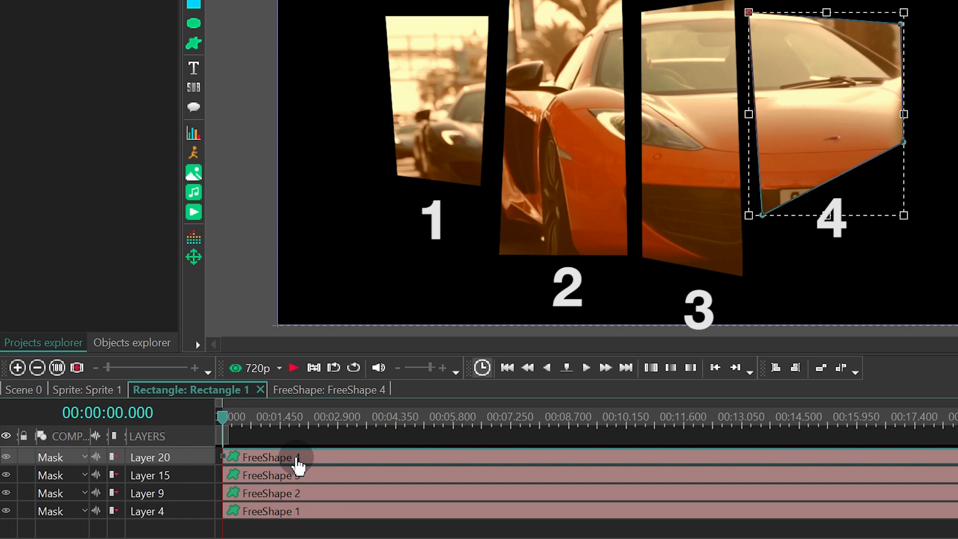
{"action": "left_click", "coordinate": [292, 493]}
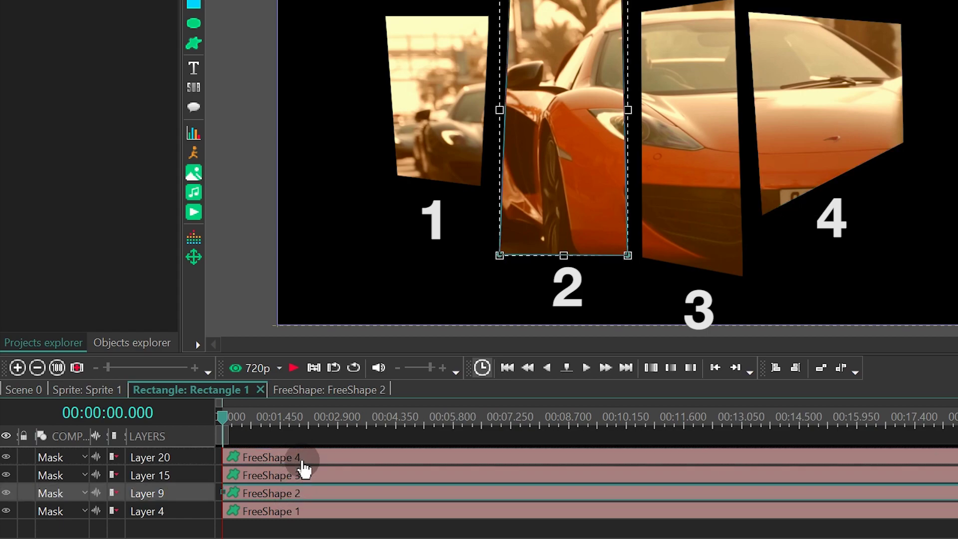
{"action": "left_click", "coordinate": [301, 458]}
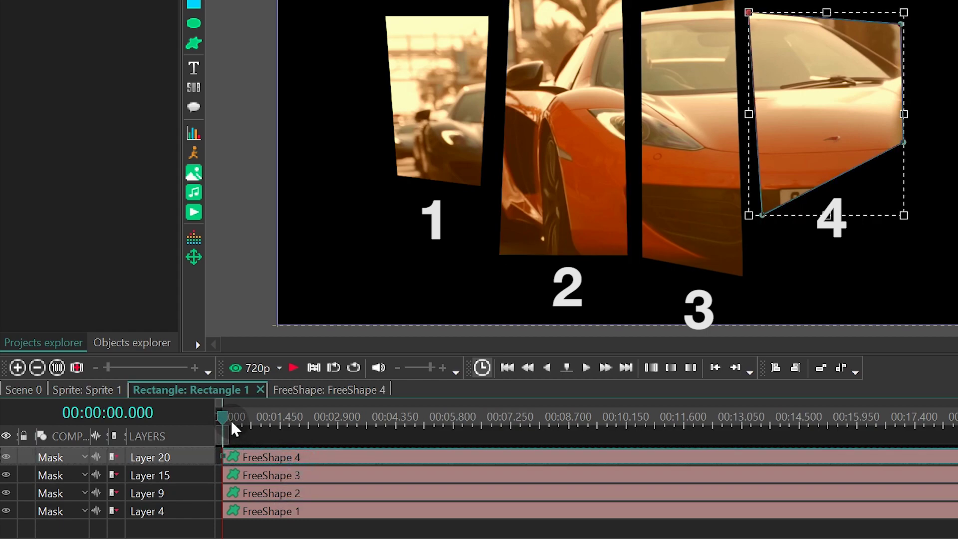
Move FreeShape 4's start to 0.5 seconds
{"action": "left_click", "coordinate": [125, 413]}
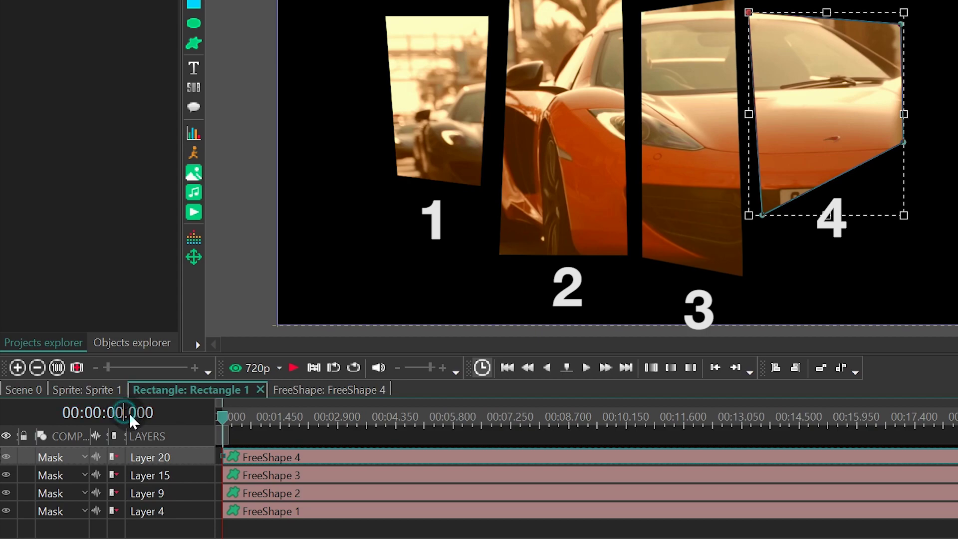
{"action": "left_click_drag", "start_coordinate": [131, 414], "coordinate": [195, 405]}
{"action": "type", "text": "500"}
{"action": "key", "text": "Return"}
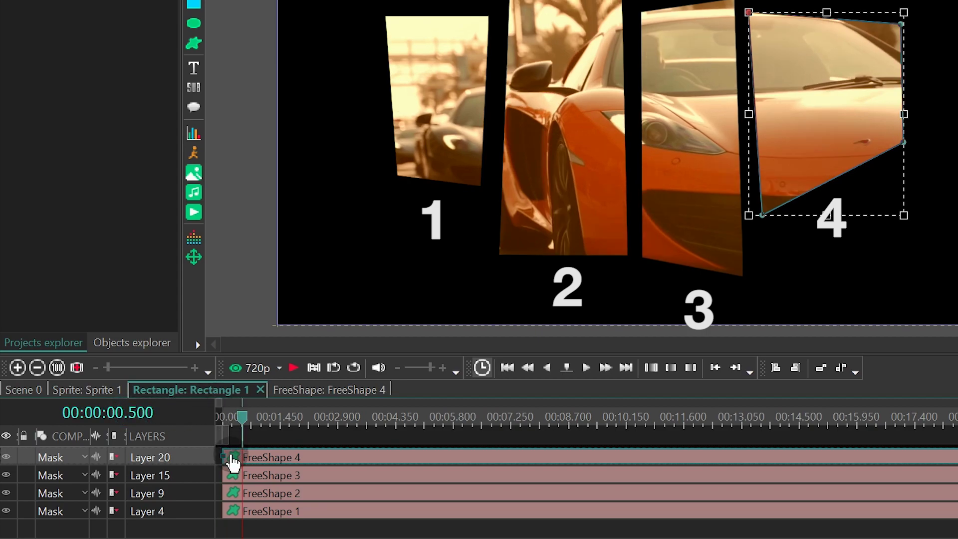
{"action": "left_click_drag", "start_coordinate": [223, 455], "coordinate": [247, 455]}
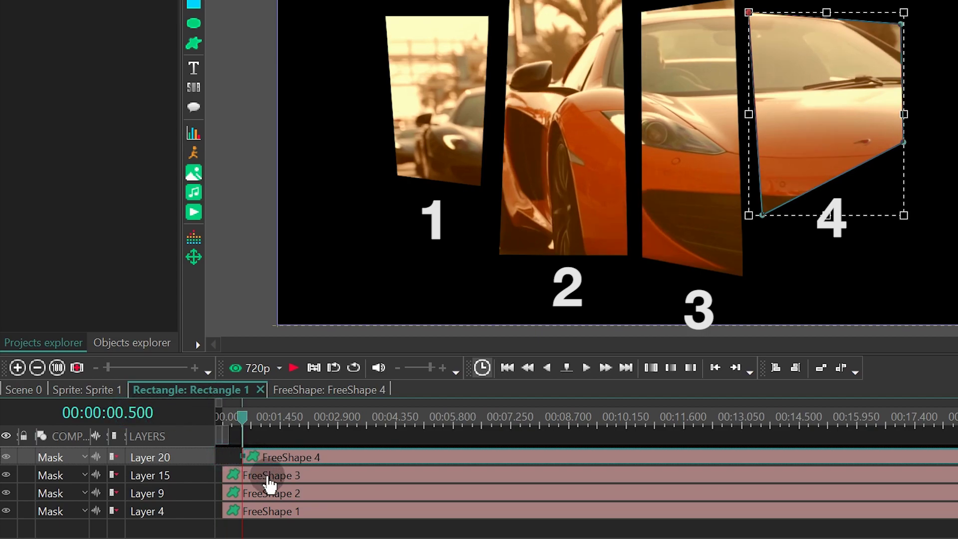
Delay FreeShape 1 to start at 1.0 second
{"action": "left_click", "coordinate": [141, 414]}
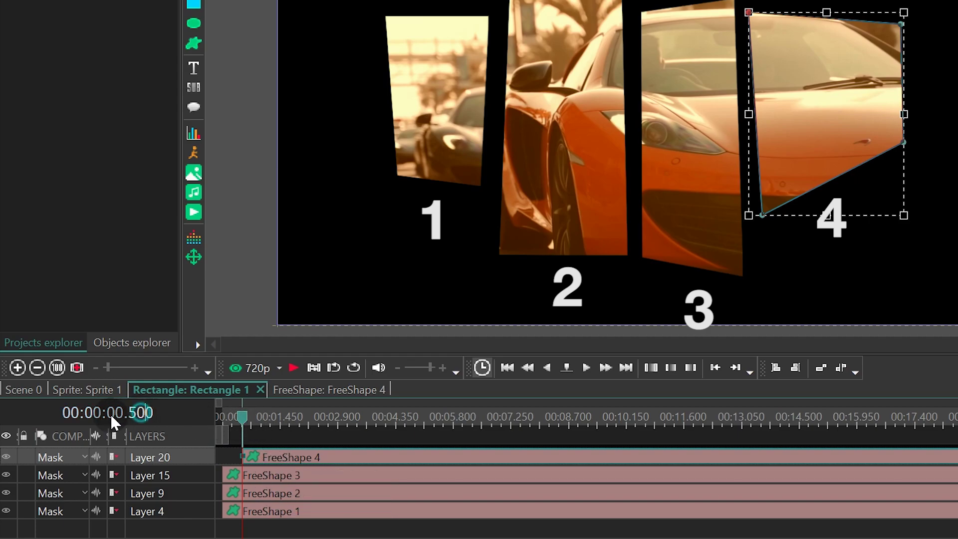
{"action": "left_click", "coordinate": [120, 412]}
{"action": "type", "text": "1000"}
{"action": "key", "text": "Return"}
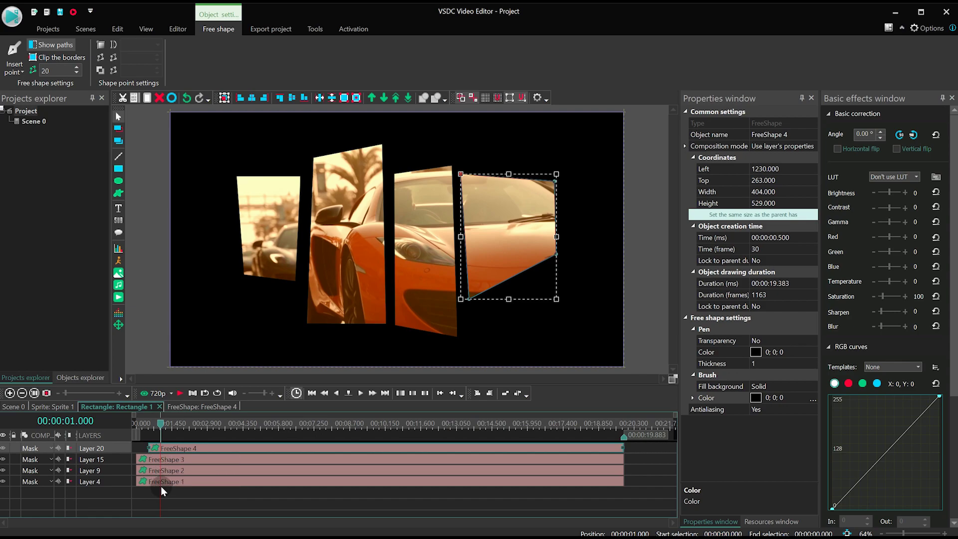
{"action": "left_click", "coordinate": [159, 482]}
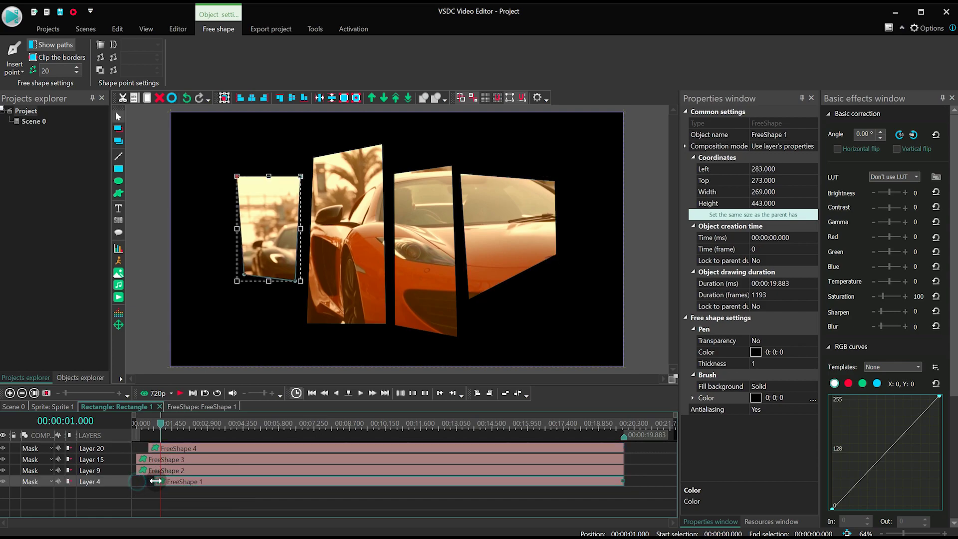
Start FreeShape 3 at 1.5 seconds and preview the staggered entrances from the beginning
{"action": "type", "text": "1500"}
{"action": "key", "text": "Return"}
{"action": "left_click_drag", "start_coordinate": [177, 460], "coordinate": [162, 459]}
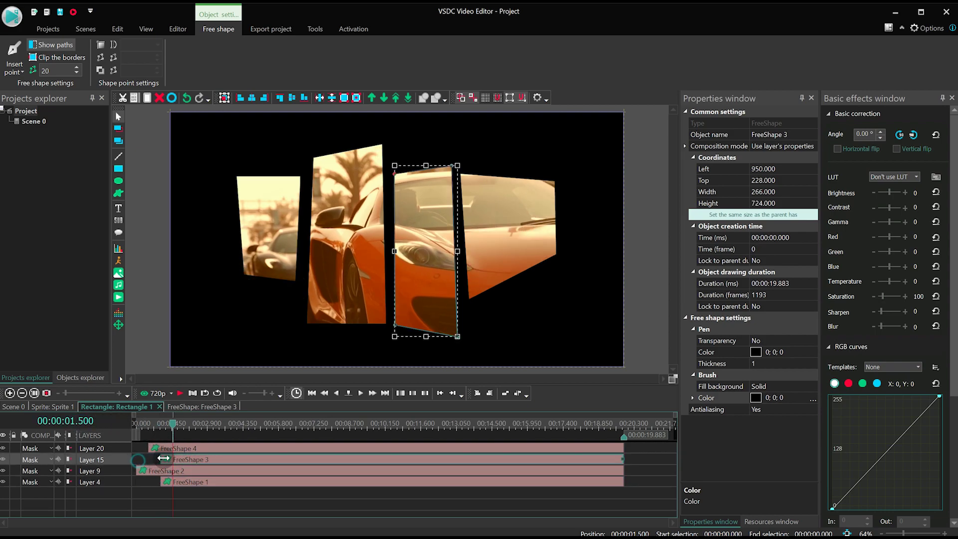
{"action": "left_click_drag", "start_coordinate": [176, 428], "coordinate": [90, 423]}
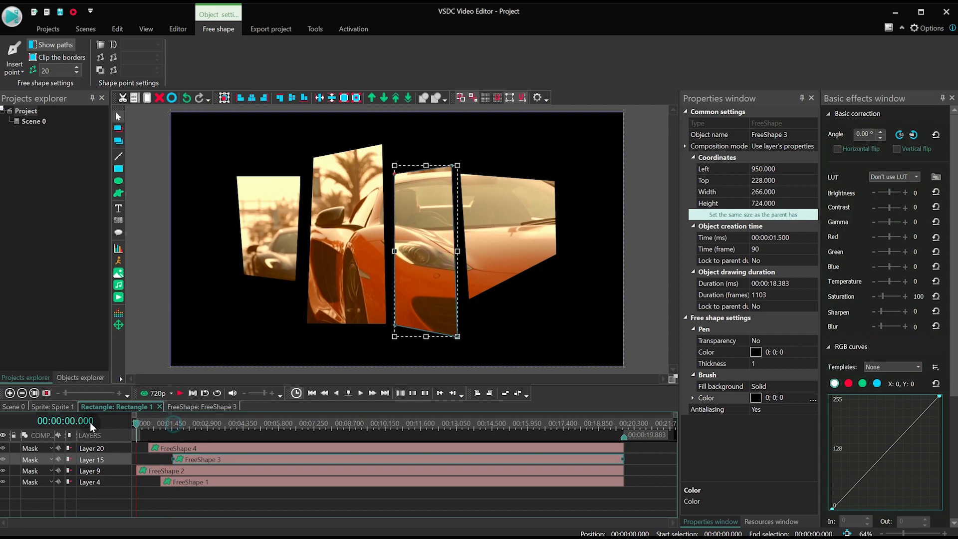
{"action": "key", "text": "space"}
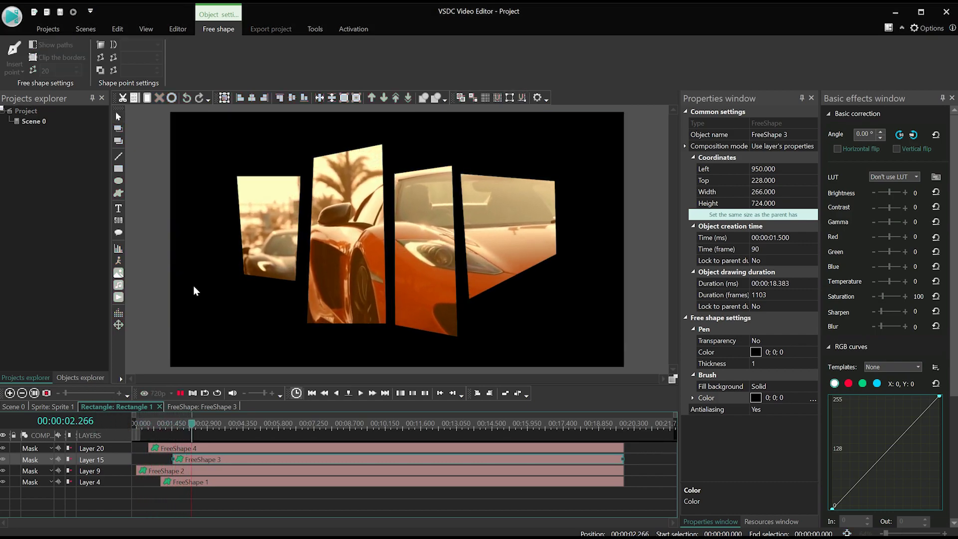
Shift all four FreeShape clips later, preview the intro, and close the Rectangle 1 tab
{"action": "key", "text": "space"}
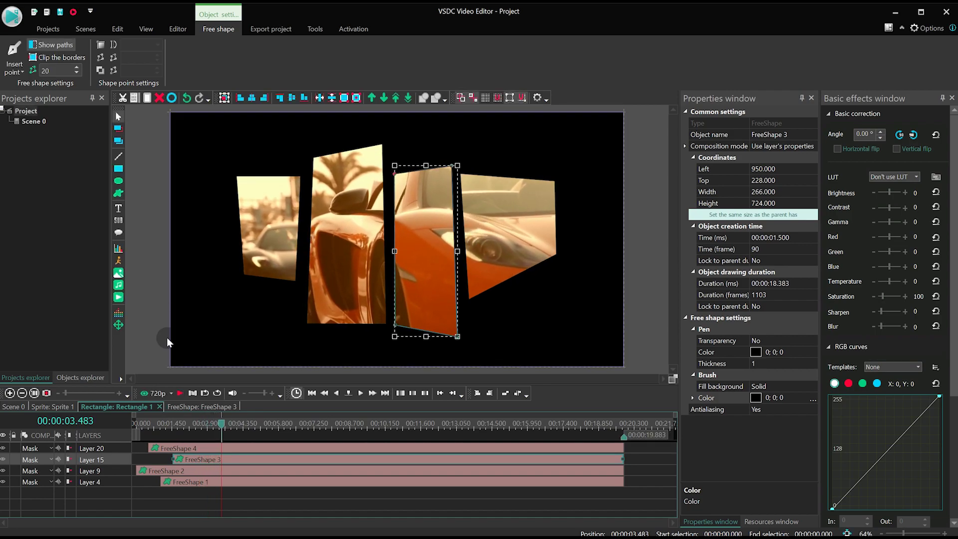
{"action": "left_click", "coordinate": [181, 499]}
{"action": "mouse_move", "coordinate": [176, 471]}
{"action": "left_mouse_down"}
{"action": "mouse_move", "coordinate": [155, 447]}
{"action": "mouse_move", "coordinate": [175, 476]}
{"action": "mouse_move", "coordinate": [187, 474]}
{"action": "left_mouse_up"}
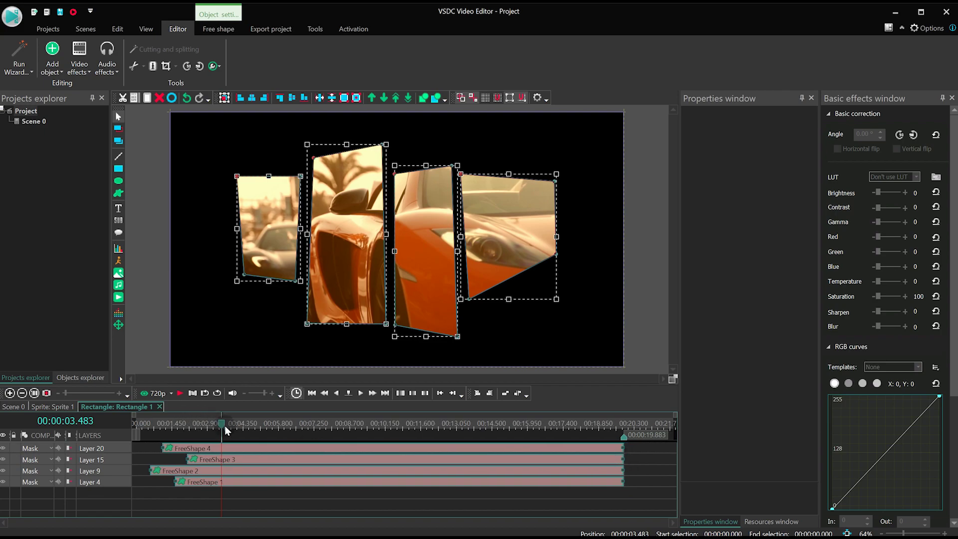
{"action": "left_click_drag", "start_coordinate": [222, 428], "coordinate": [113, 415]}
{"action": "key", "text": "space"}
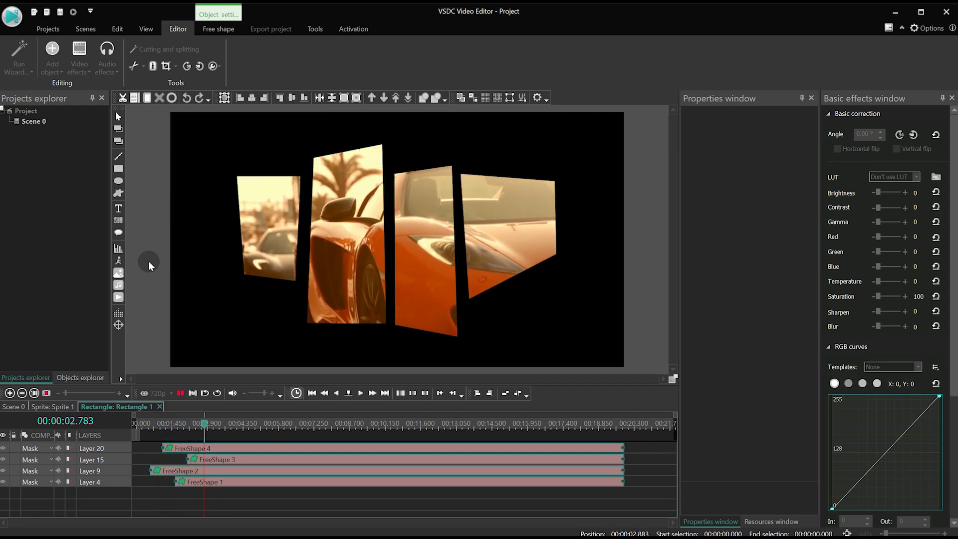
{"action": "key", "text": "space"}
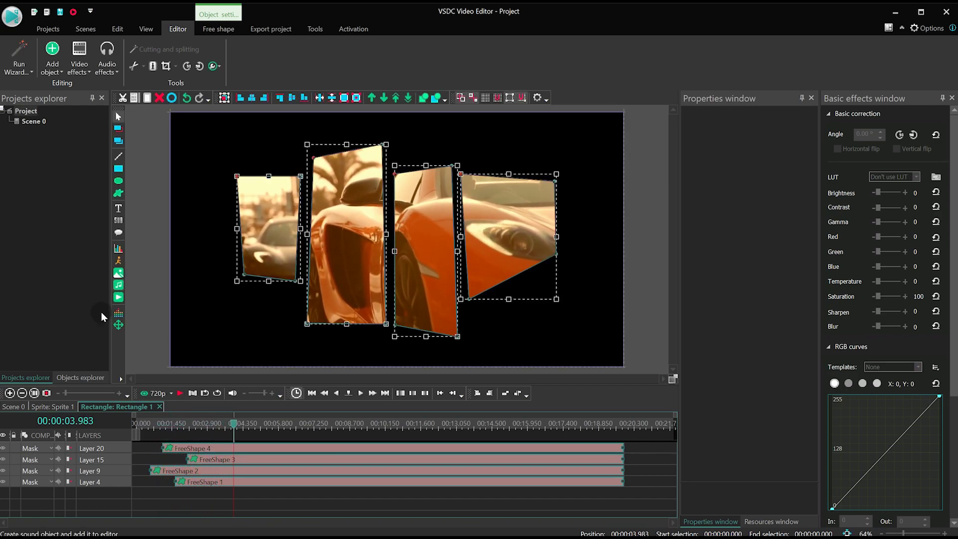
{"action": "left_click", "coordinate": [59, 407]}
Insert logo.png from 3.983 s, shrink it to 225×195 and place it bottom right
{"action": "left_click", "coordinate": [378, 493]}
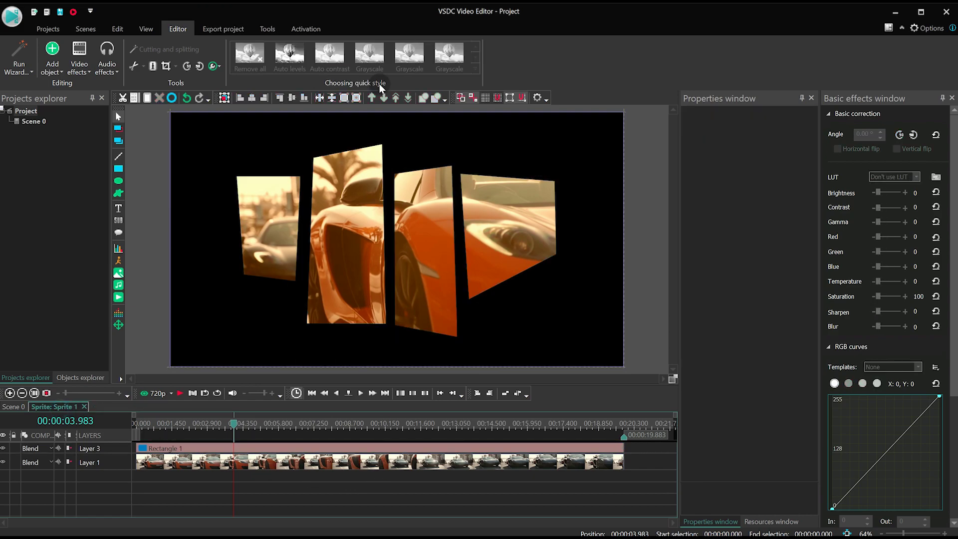
{"action": "left_click", "coordinate": [412, 214]}
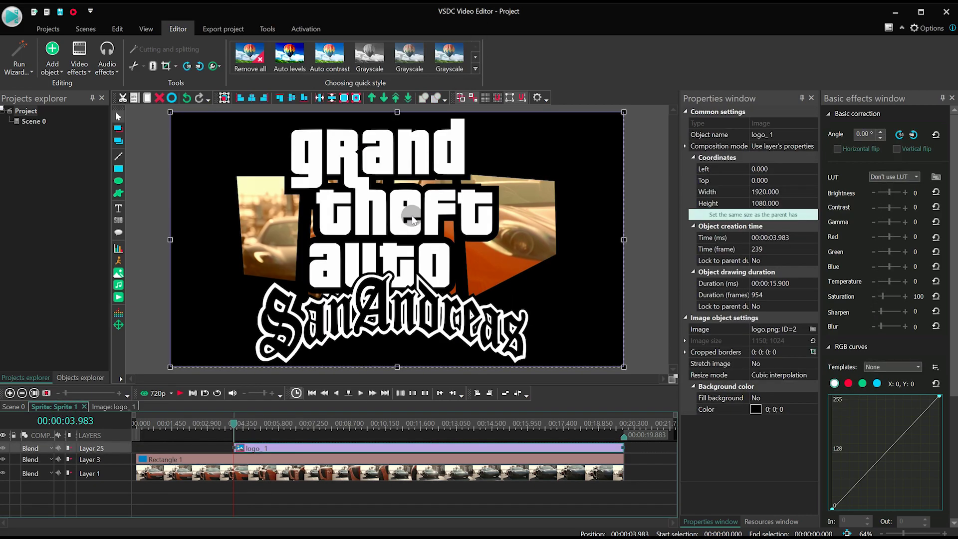
{"action": "left_click", "coordinate": [356, 455]}
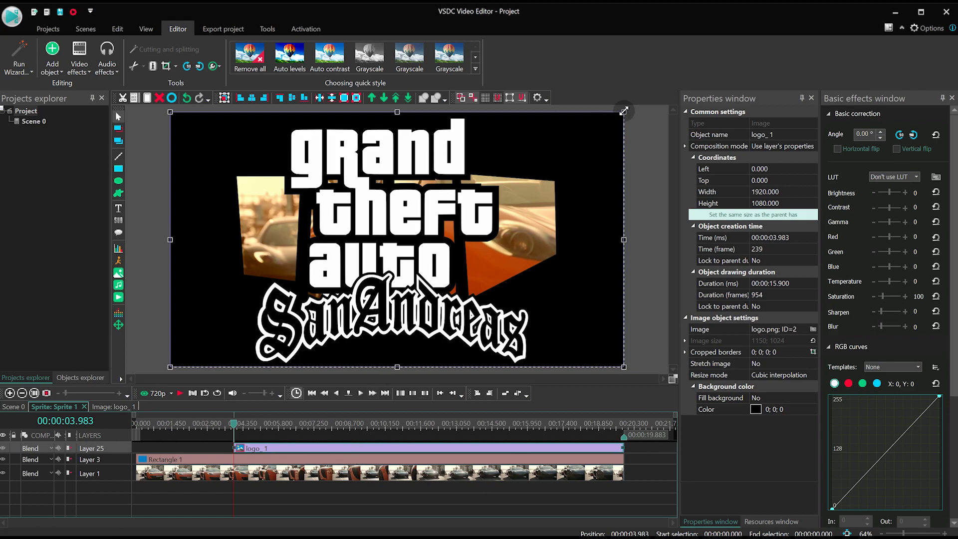
{"action": "left_click_drag", "start_coordinate": [623, 111], "coordinate": [290, 322]}
{"action": "left_click_drag", "start_coordinate": [488, 299], "coordinate": [550, 304]}
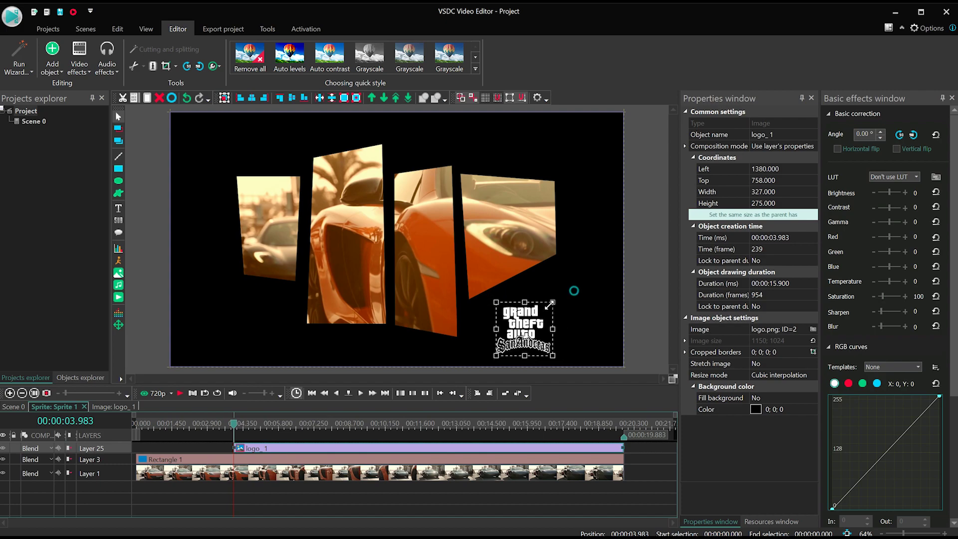
{"action": "left_click_drag", "start_coordinate": [536, 304], "coordinate": [525, 308]}
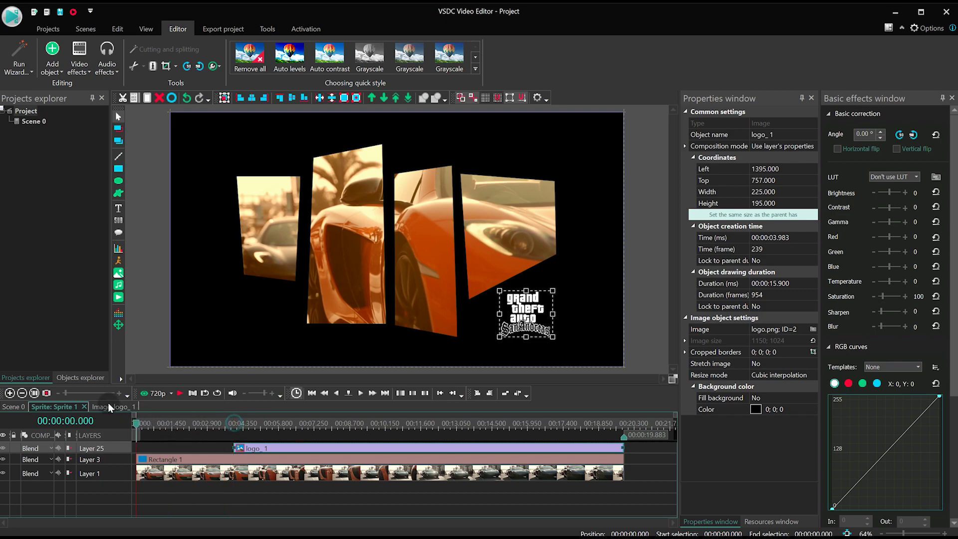
{"action": "key", "text": "space"}
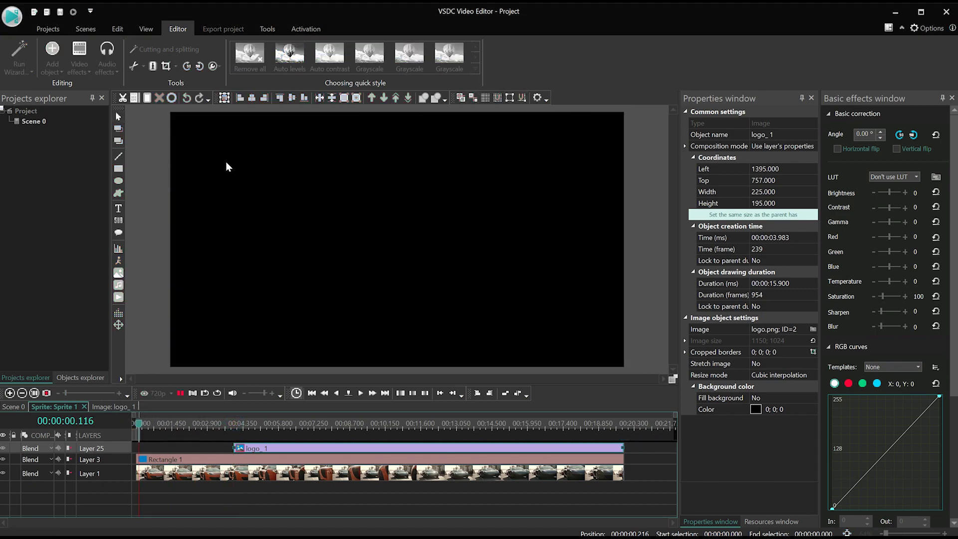